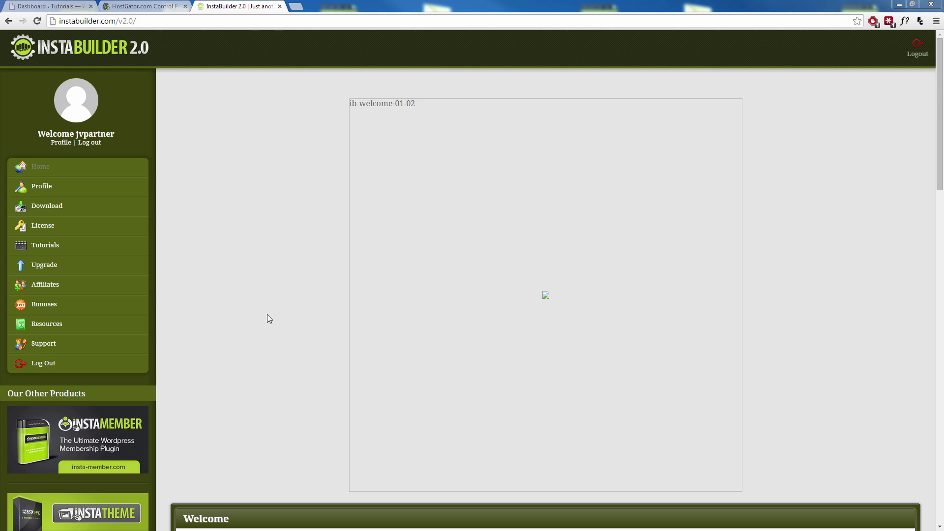
scroll(268, 318, down, 3)
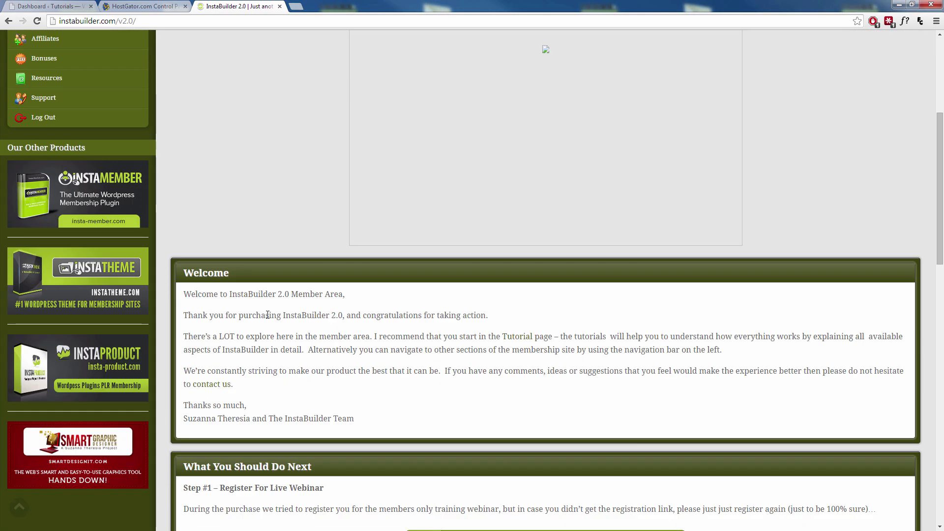
scroll(268, 319, down, 3)
scroll(267, 321, down, 2)
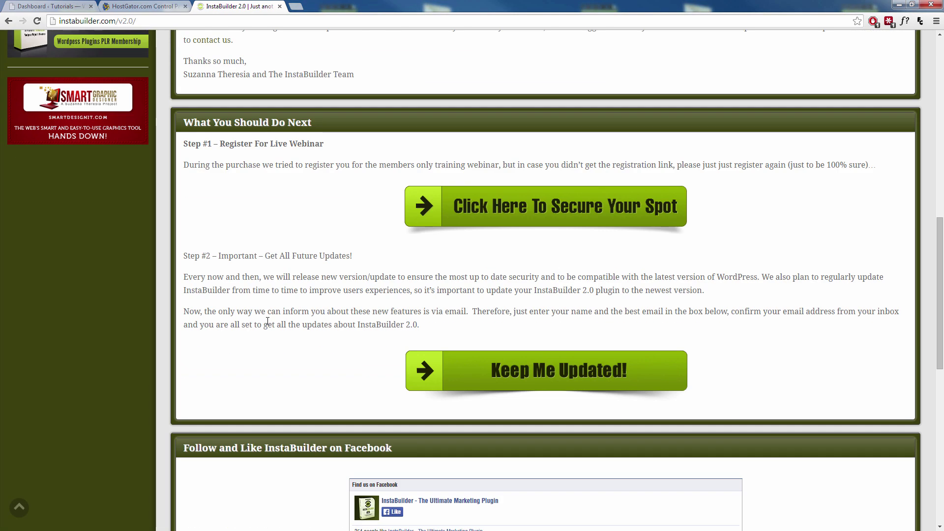
scroll(149, 296, up, 3)
scroll(118, 295, up, 3)
scroll(87, 296, up, 1)
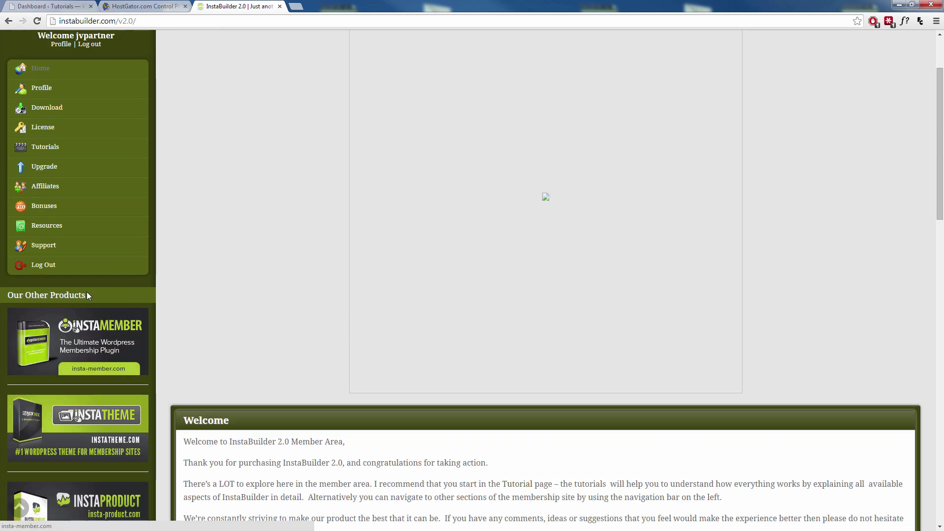
scroll(87, 296, up, 1)
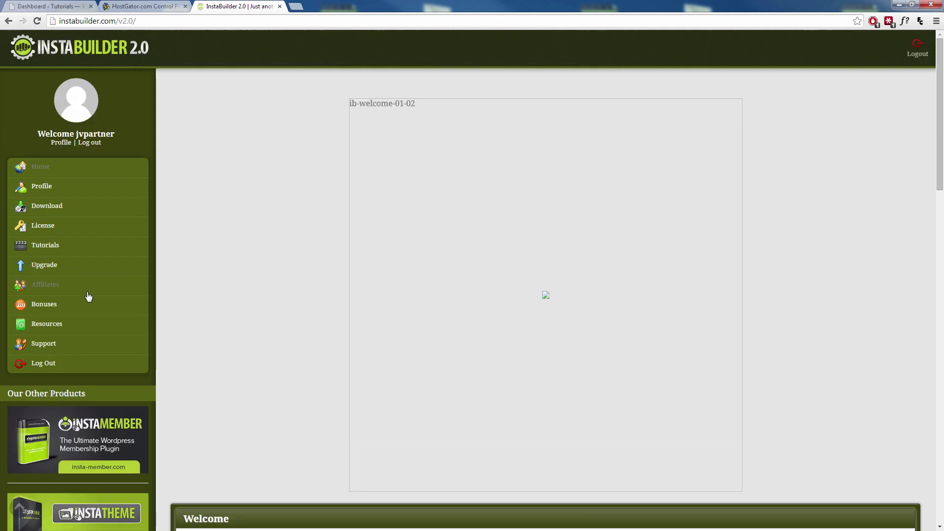
- Download the InstaBuilder 2.0 plugin zip, version 2.0.2, from the member area's Download page
click(50, 207)
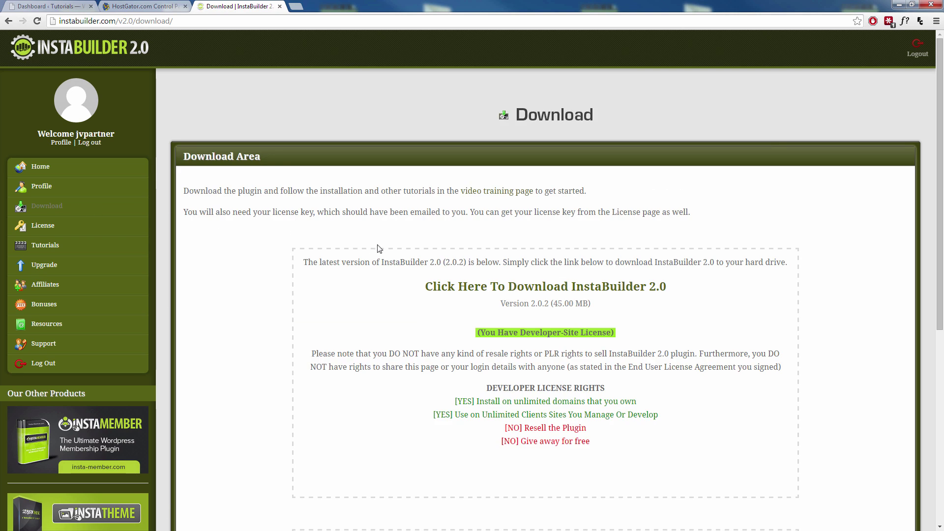
click(473, 292)
- Open cPanel File Manager on the tutorial.korypearman.com document root from the HostGator tab
click(148, 5)
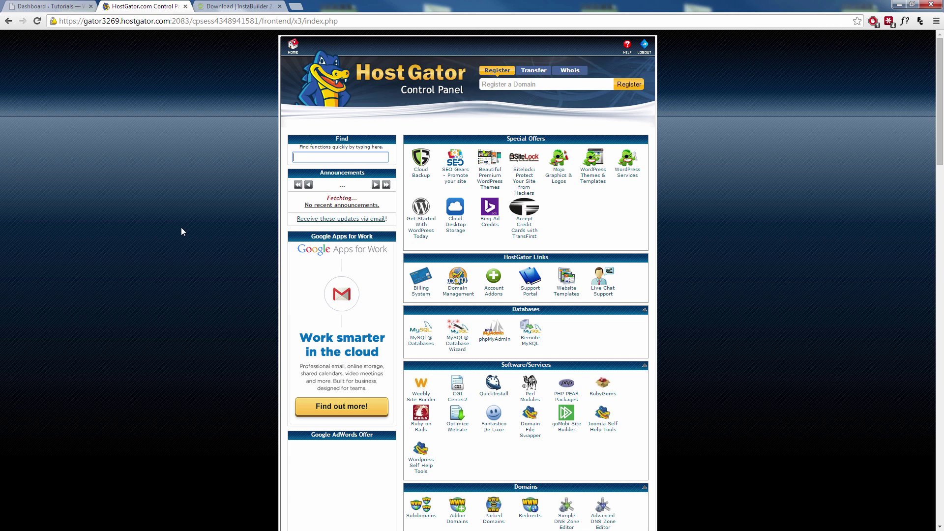
click(208, 295)
scroll(539, 335, down, 1)
scroll(552, 351, down, 1)
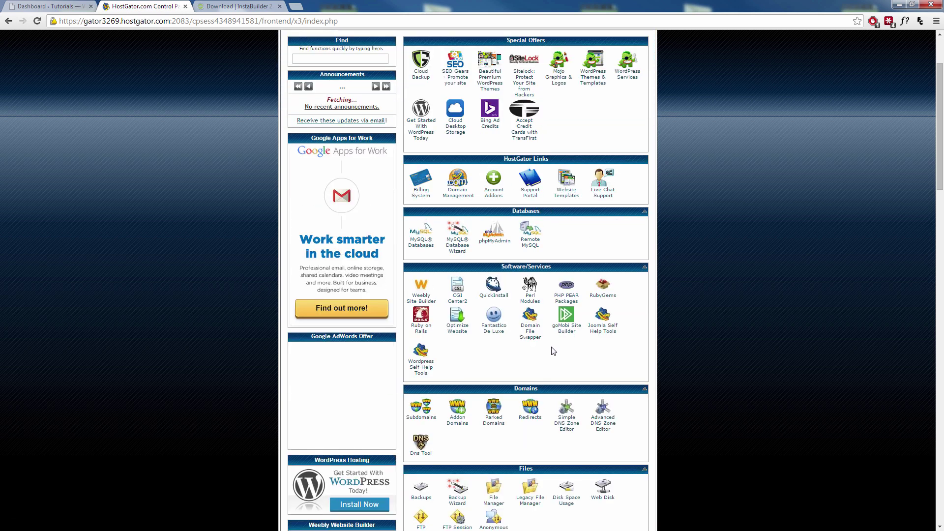
scroll(552, 346, down, 1)
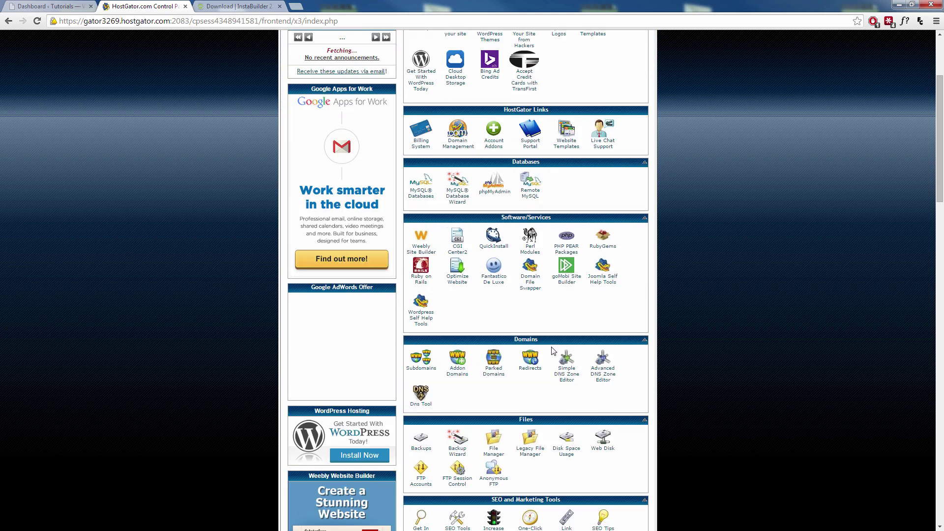
click(496, 456)
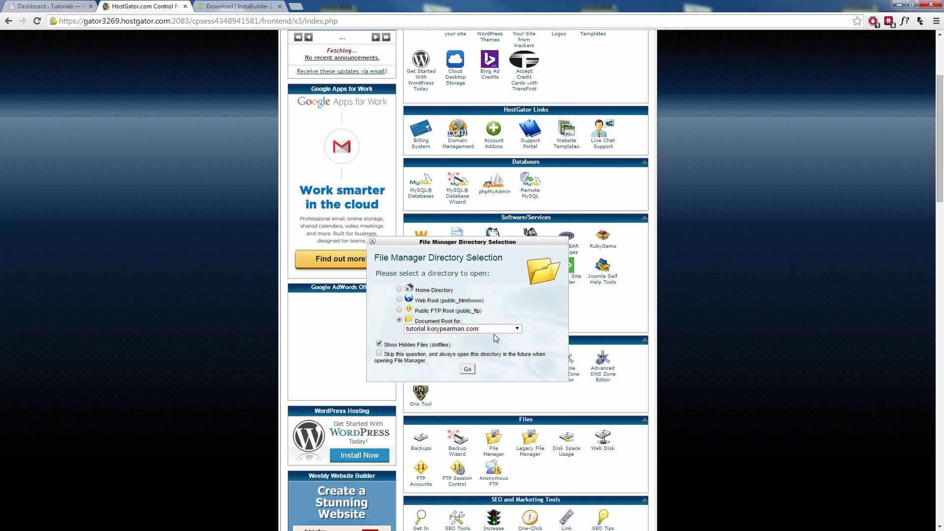
click(469, 370)
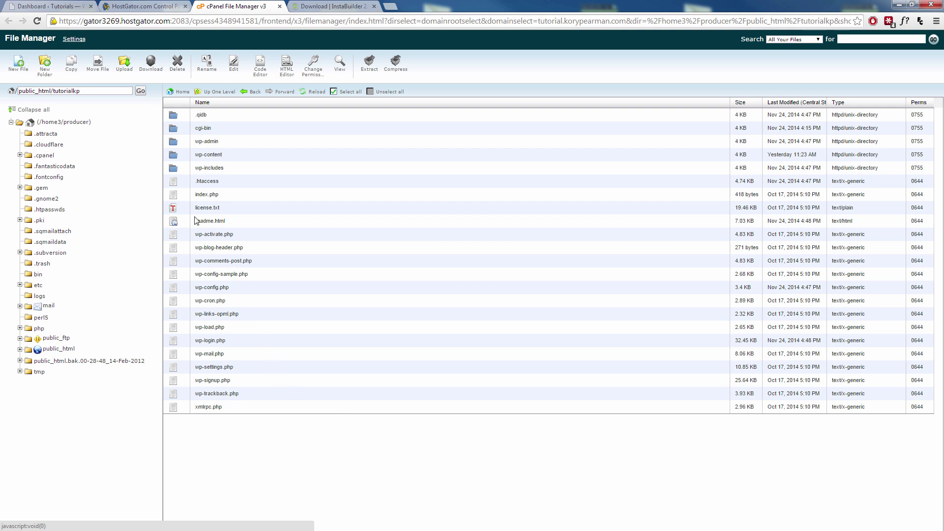
- Navigate into wp-content/plugins, which lists instabuilder_funnel and wp-super-cache
double_click(173, 155)
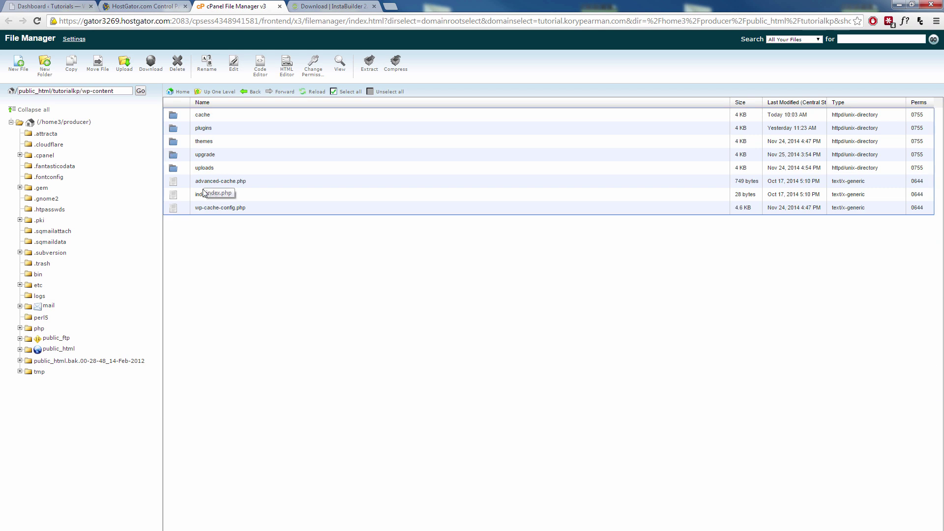
double_click(177, 129)
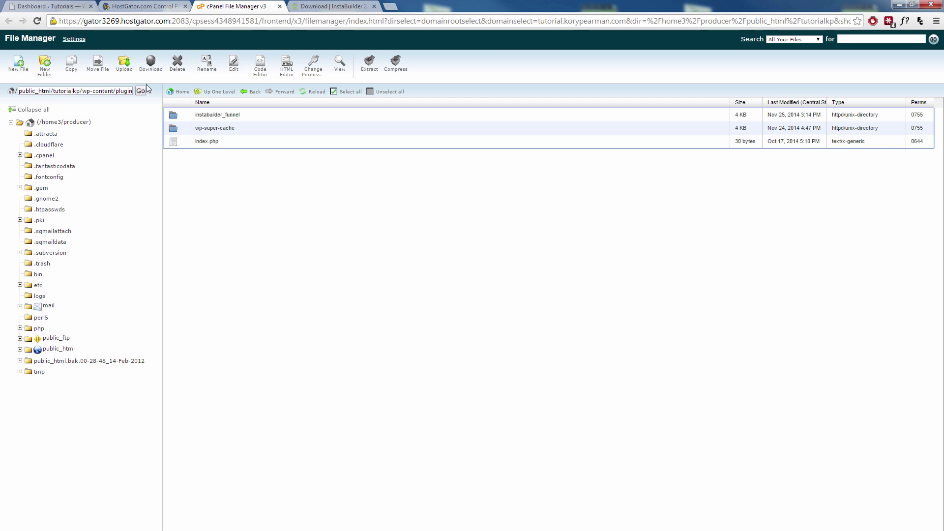
- Upload instabuilder2.zip (43.71 MB) into the plugins folder and close the finished upload page
click(124, 65)
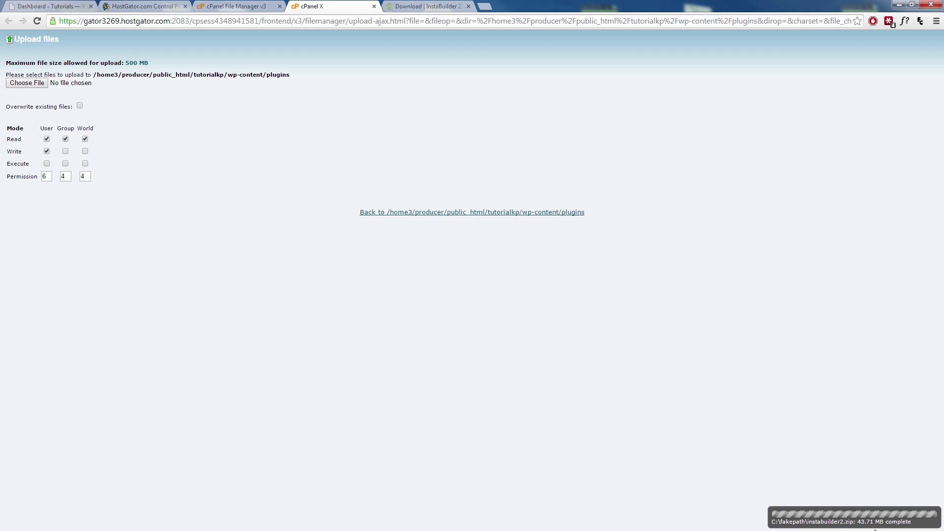
click(373, 6)
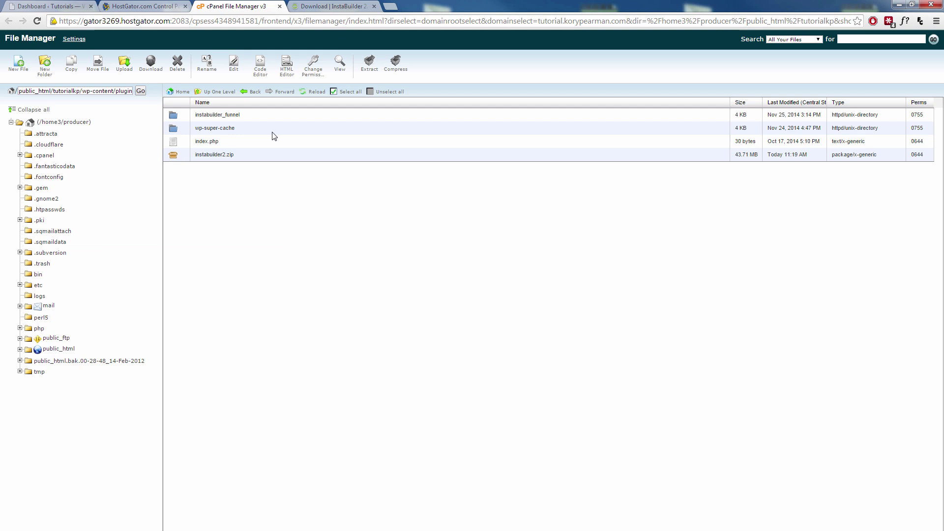
- Reload the listing and extract instabuilder2.zip into the wp-content/plugins folder
click(311, 96)
click(213, 155)
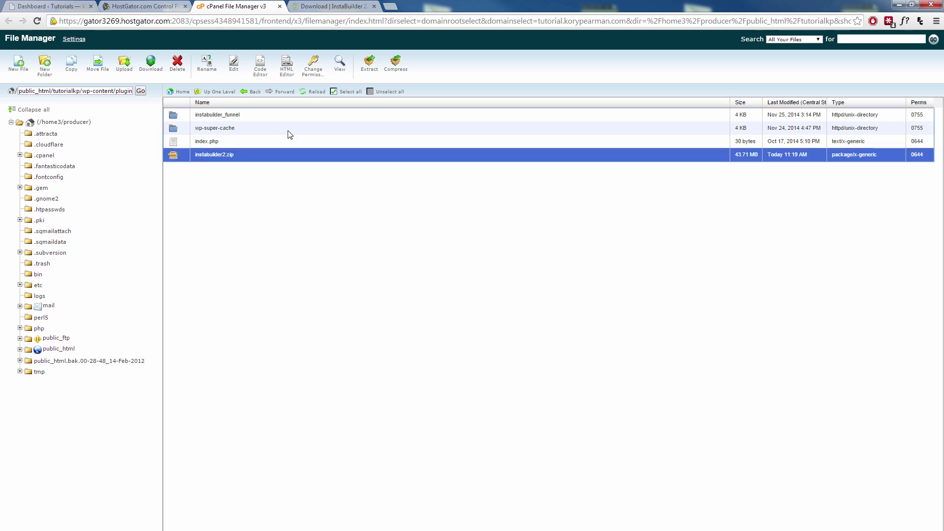
click(369, 66)
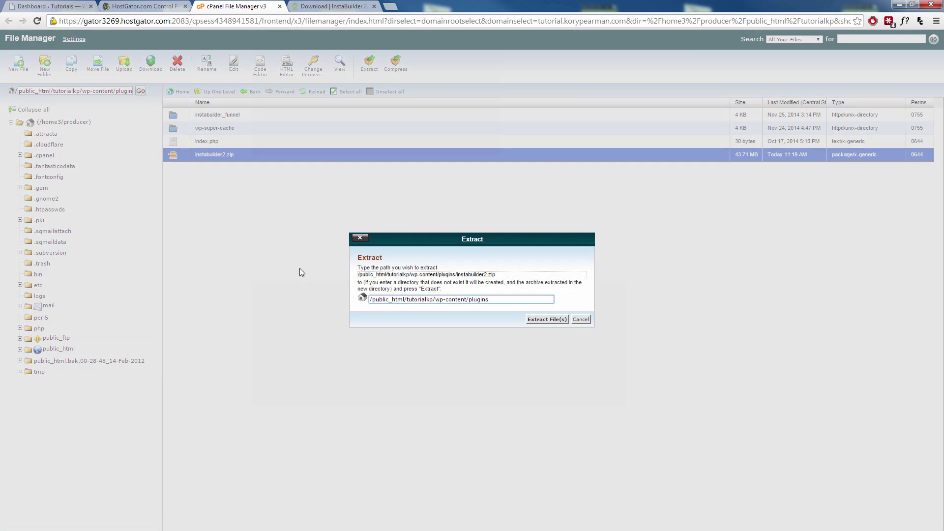
click(539, 321)
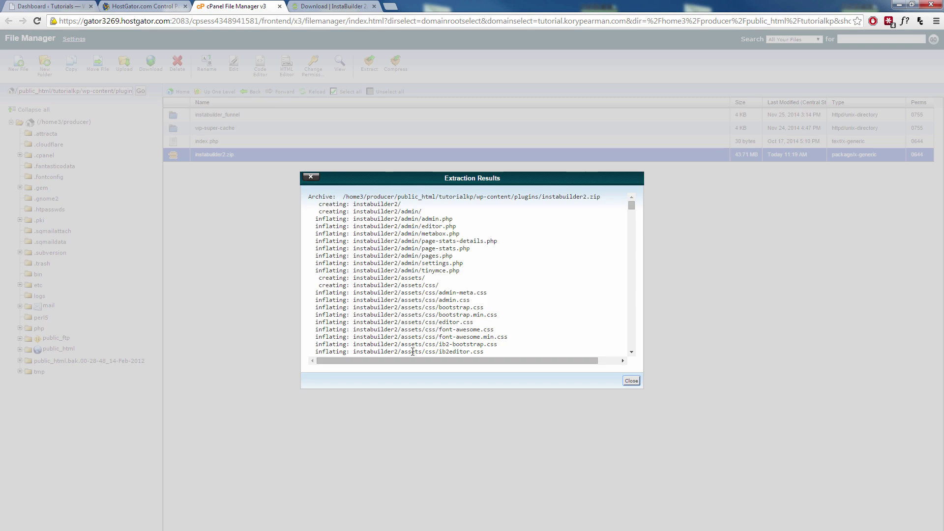
- Remove the uploaded instabuilder2.zip archive, keeping the extracted instabuilder2 folder
click(631, 380)
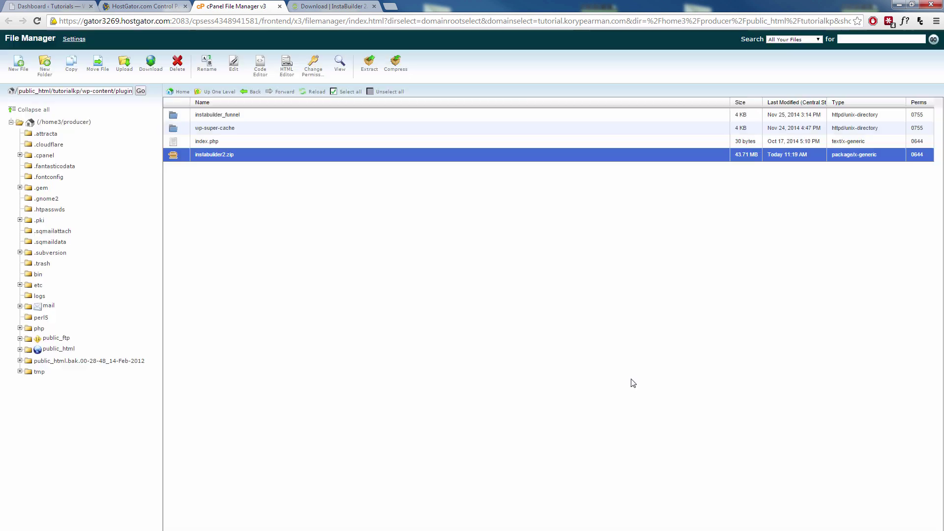
click(314, 92)
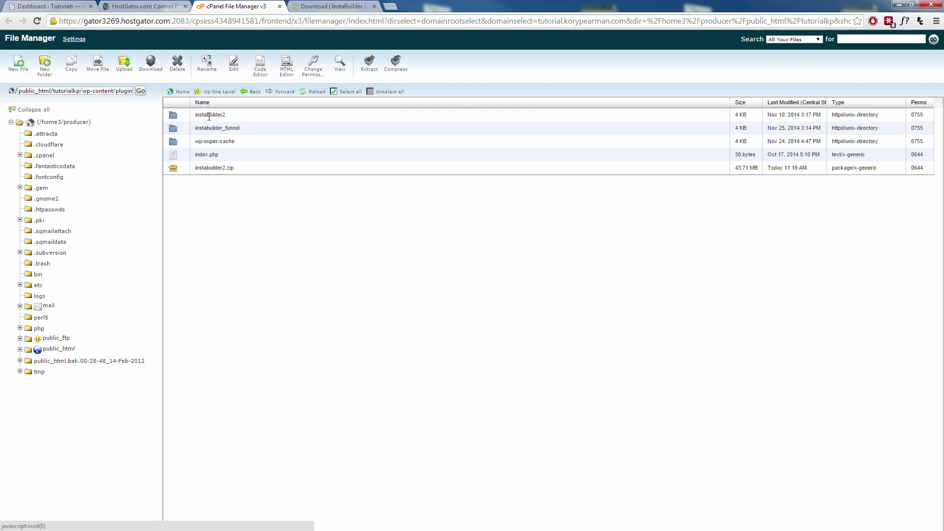
click(222, 169)
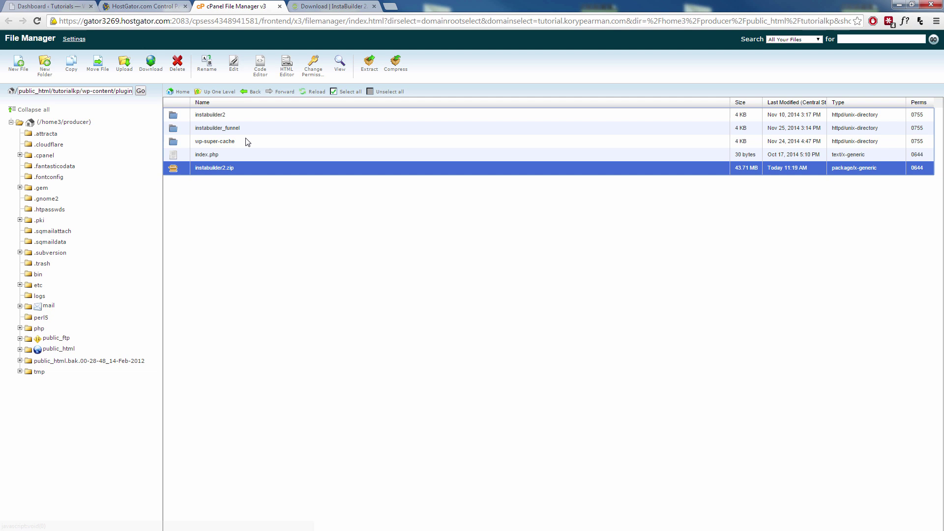
click(177, 67)
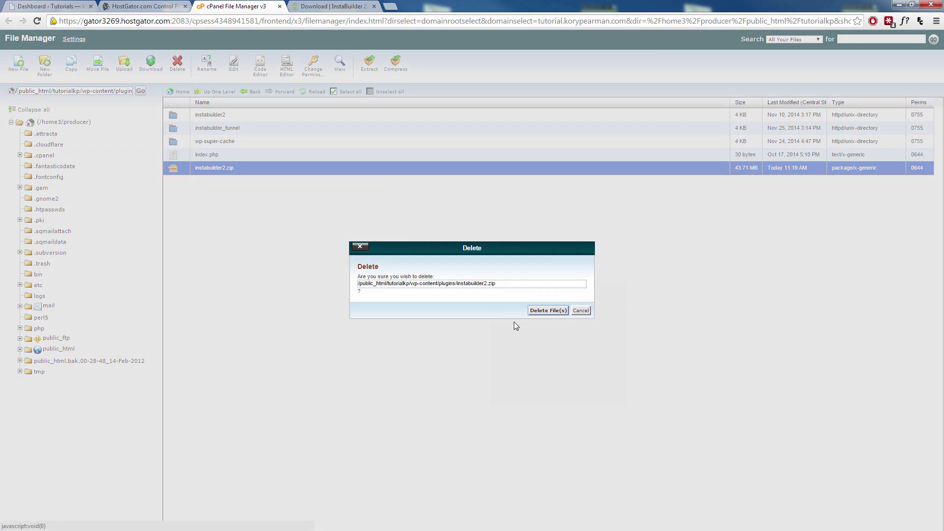
click(541, 311)
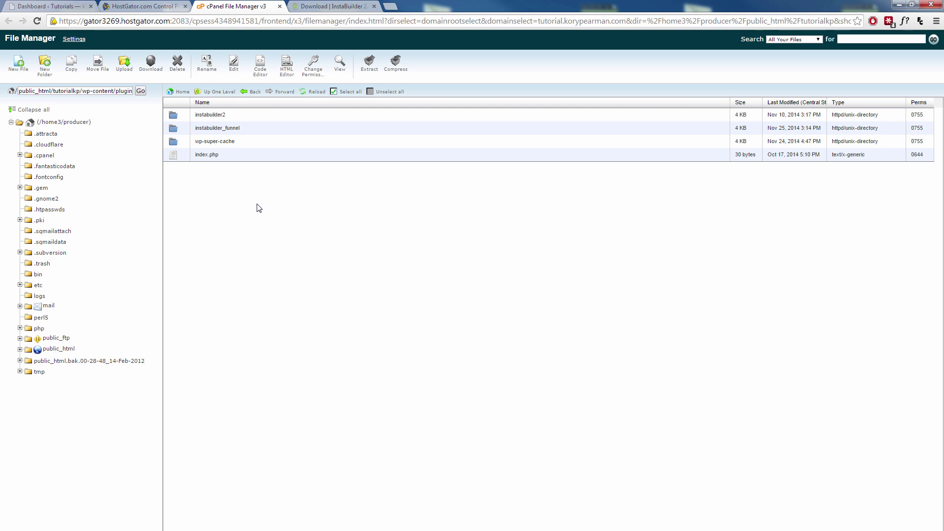
- Activate InstaBuilder 2.0 (version 2.0.2) from the WordPress admin Plugins page
click(34, 5)
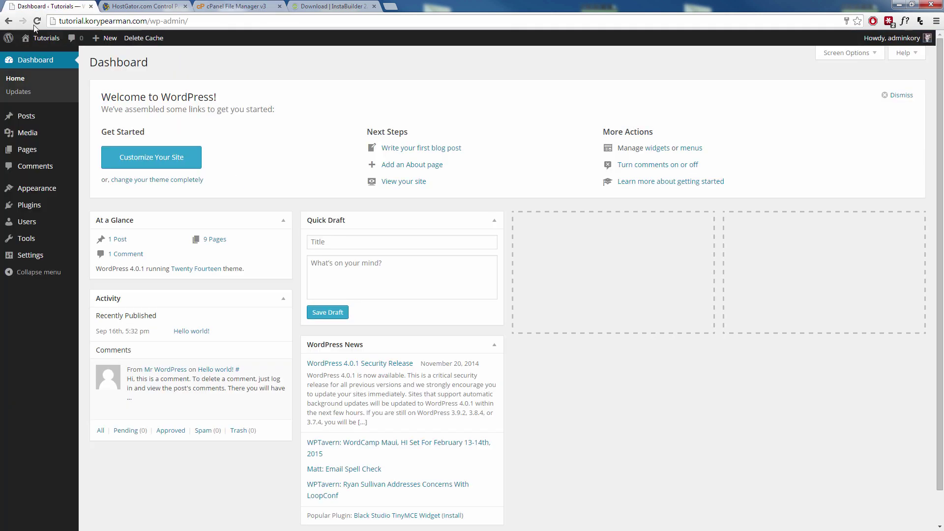
click(31, 207)
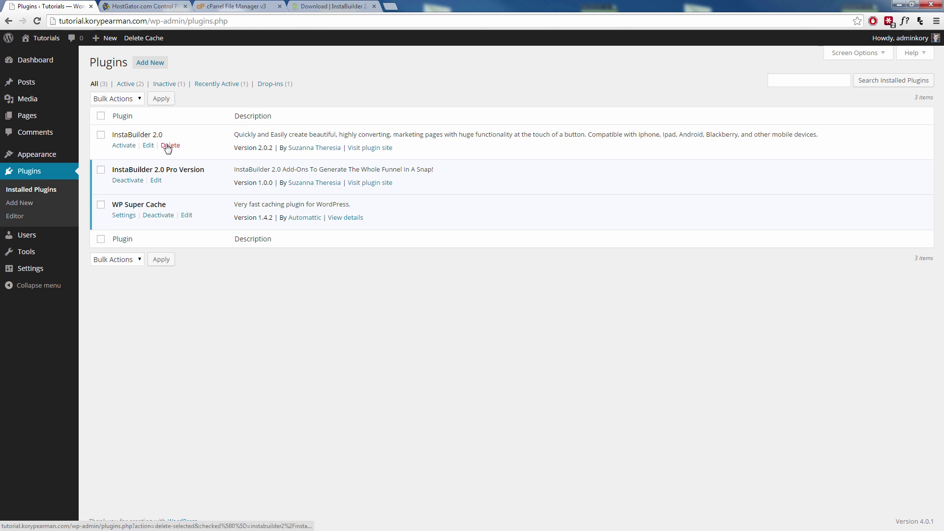
click(123, 146)
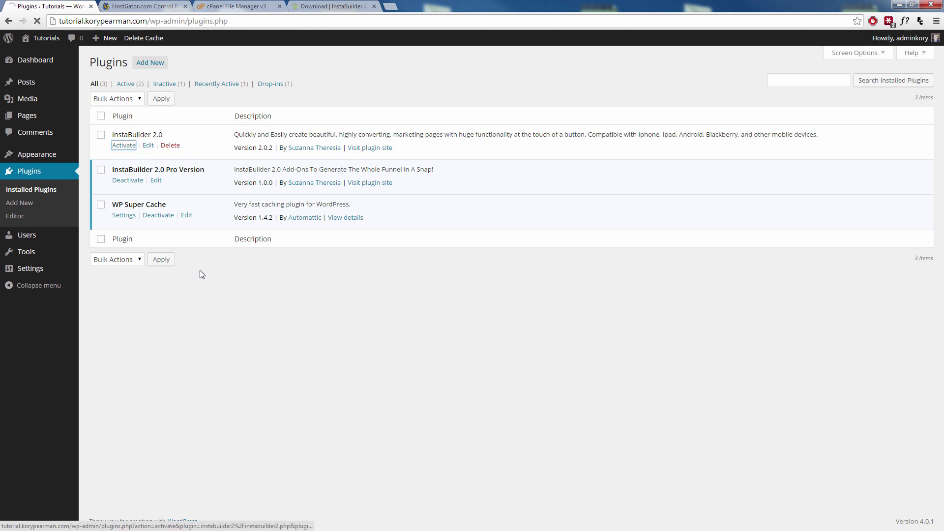